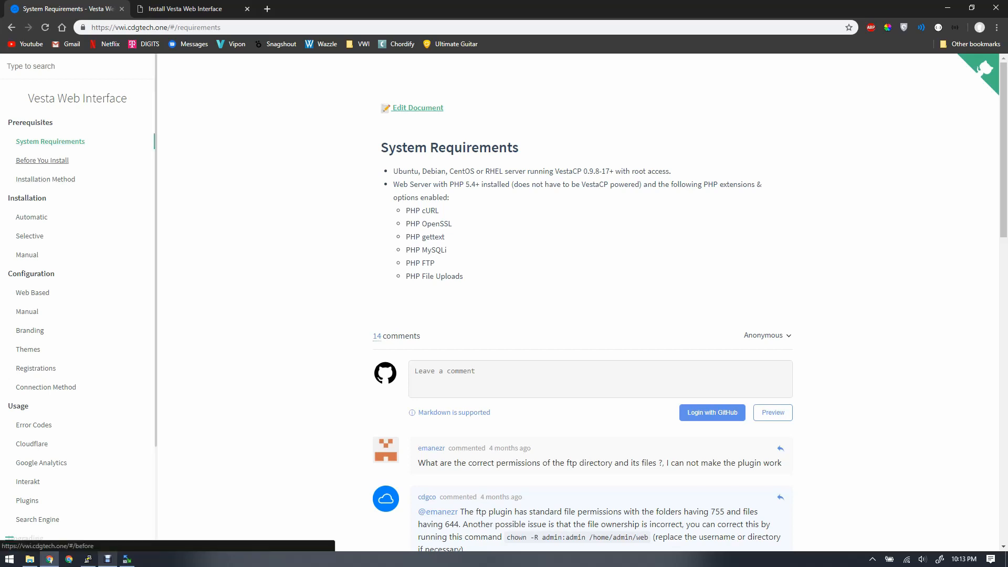
- Read the Before You Install and Installation Method pages of the Vesta Web Interface documentation
{"action": "left_click", "coordinate": [43, 160]}
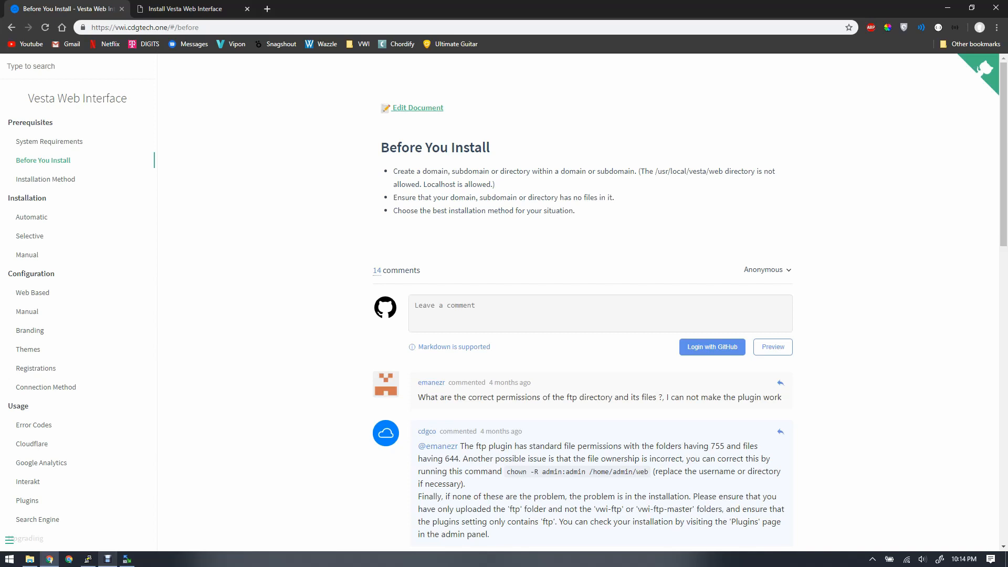
{"action": "left_click", "coordinate": [46, 179]}
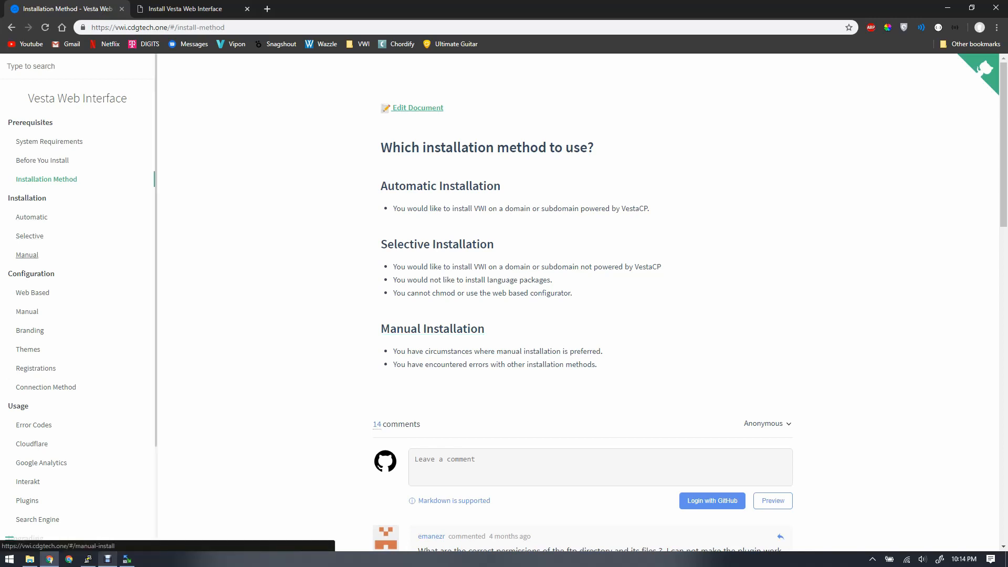
- Download the latest VWI release from the manual installation guide and open the downloaded zip archive
{"action": "left_click", "coordinate": [27, 254]}
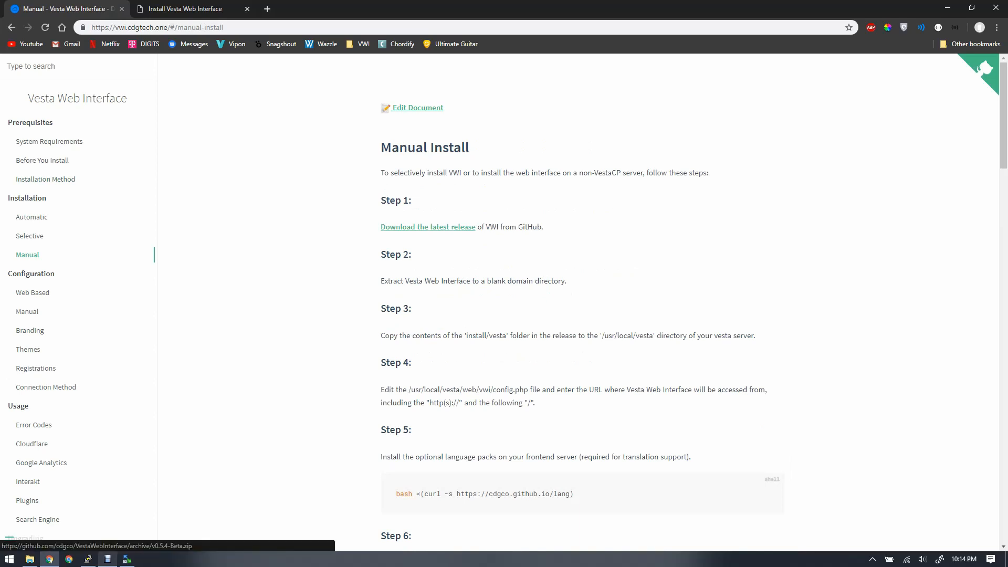
{"action": "left_click", "coordinate": [428, 227]}
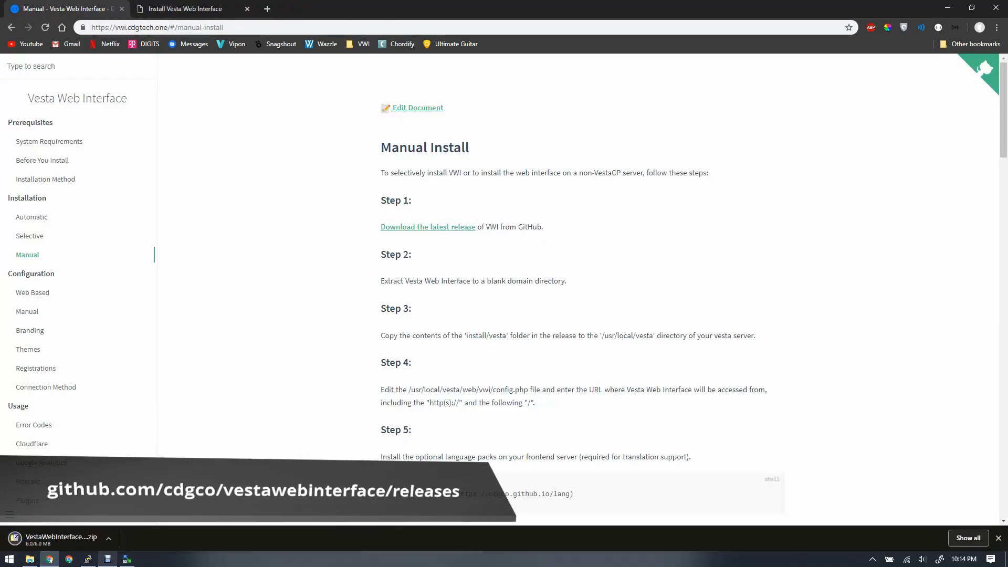
{"action": "scroll", "coordinate": [578, 289], "scroll_direction": "down", "scroll_amount": 1}
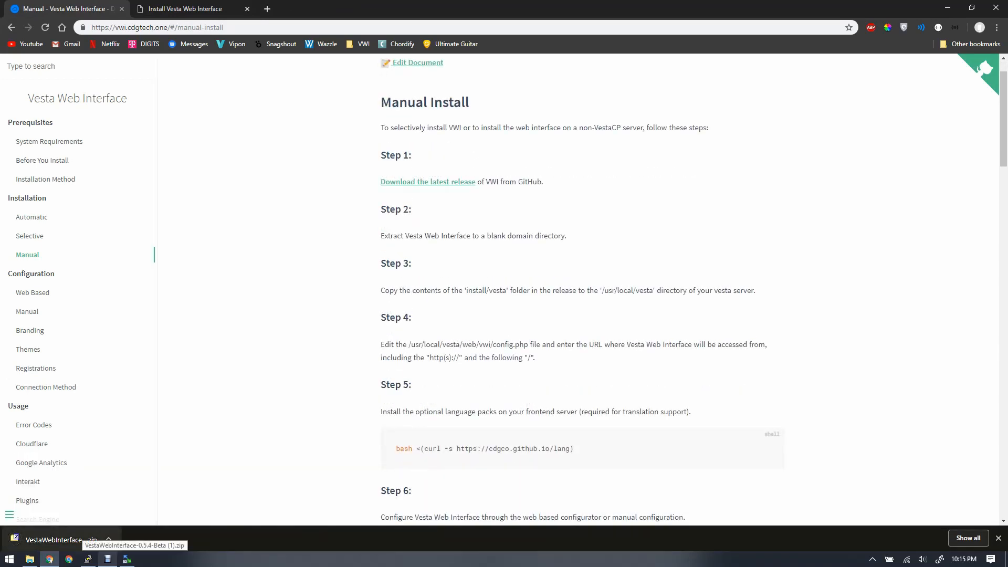
{"action": "left_click", "coordinate": [84, 538]}
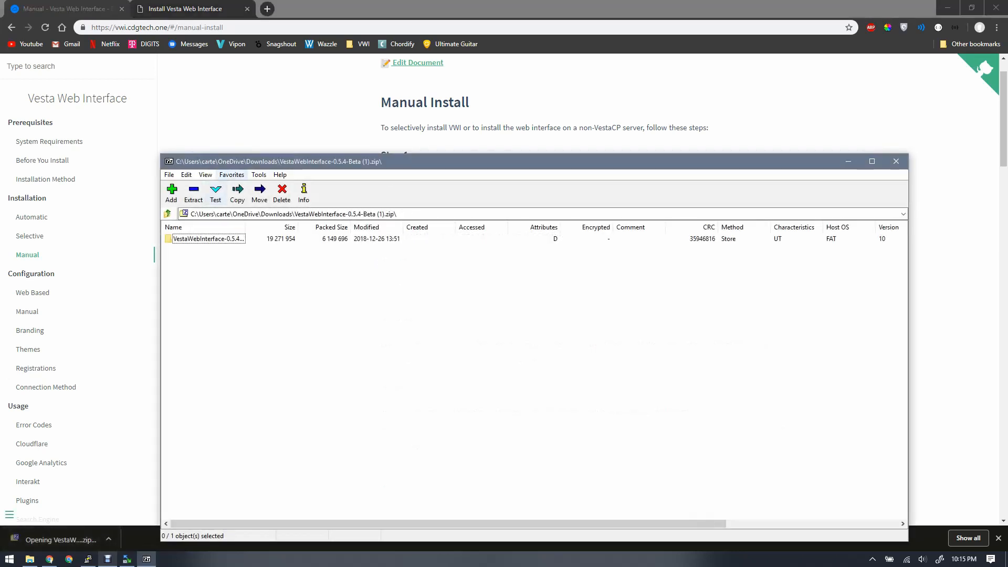
{"action": "left_click_drag", "start_coordinate": [224, 165], "coordinate": [558, 260]}
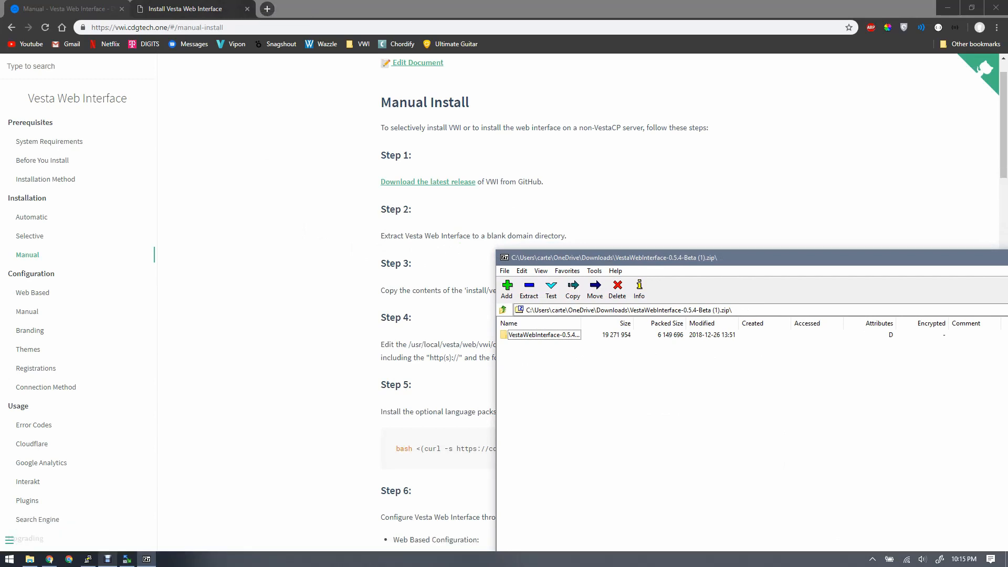
- Load localhost in a new browser tab and close the old Install Vesta Web Interface tab
{"action": "left_click", "coordinate": [267, 8]}
{"action": "type", "text": "localhost"}
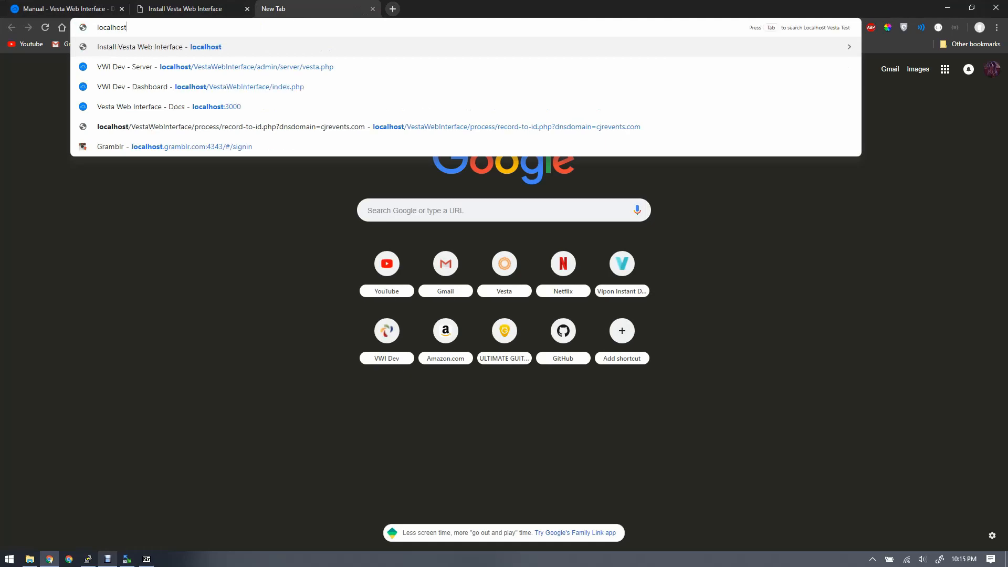
{"action": "key", "text": "Return"}
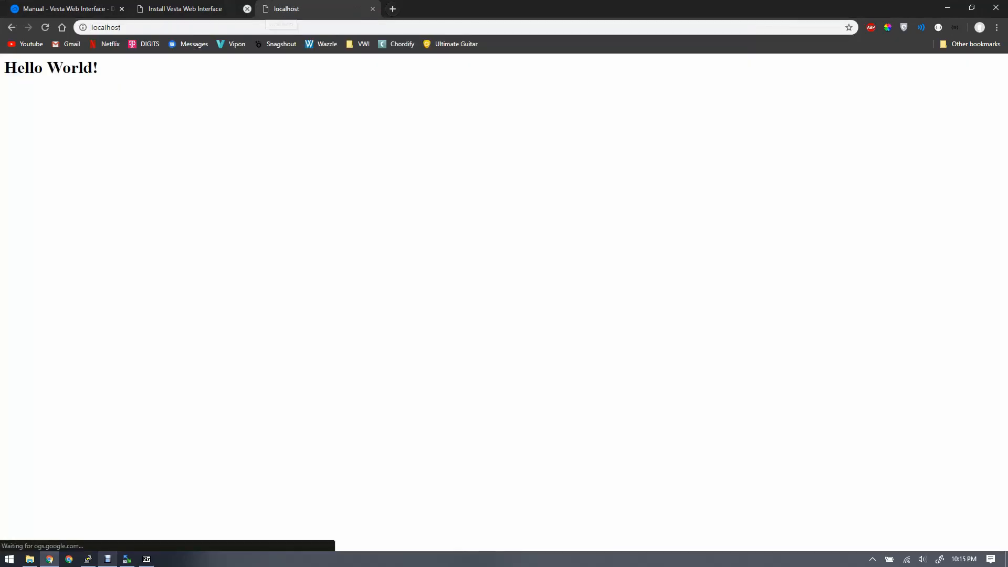
{"action": "left_click", "coordinate": [247, 9]}
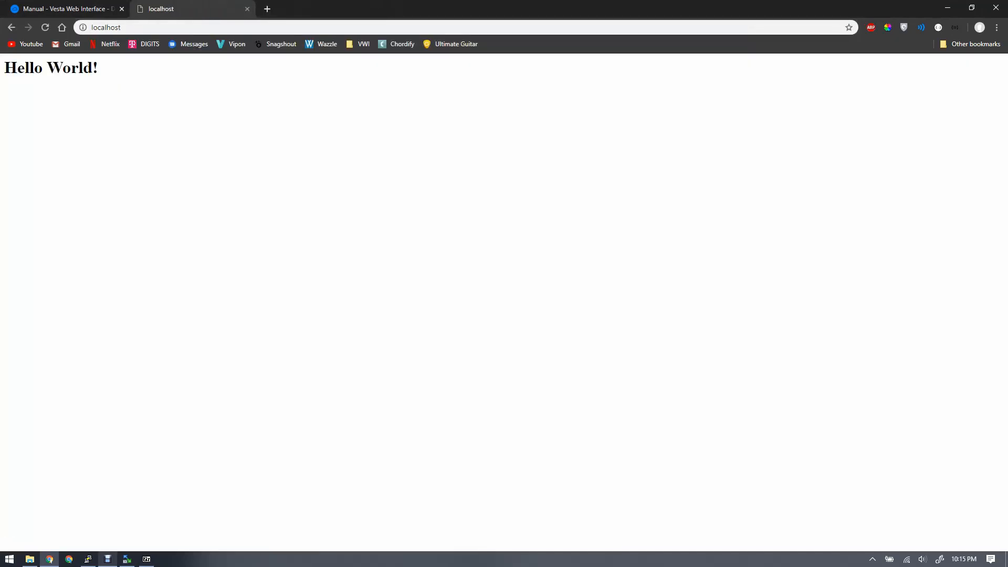
- Switch to File Explorer and delete index.html from the Documents\www folder
{"action": "left_click", "coordinate": [30, 559]}
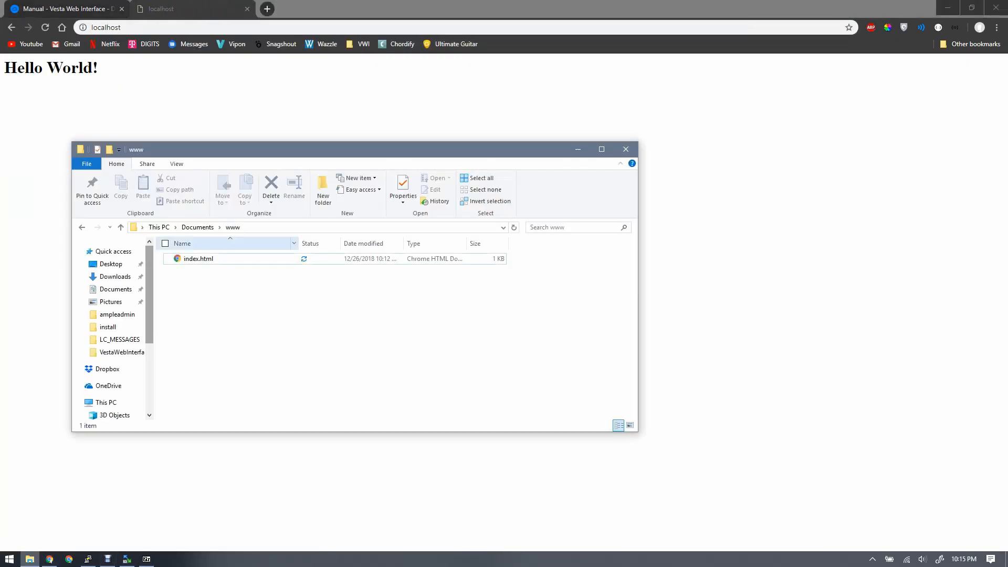
{"action": "left_click", "coordinate": [210, 258]}
{"action": "key", "text": "Delete"}
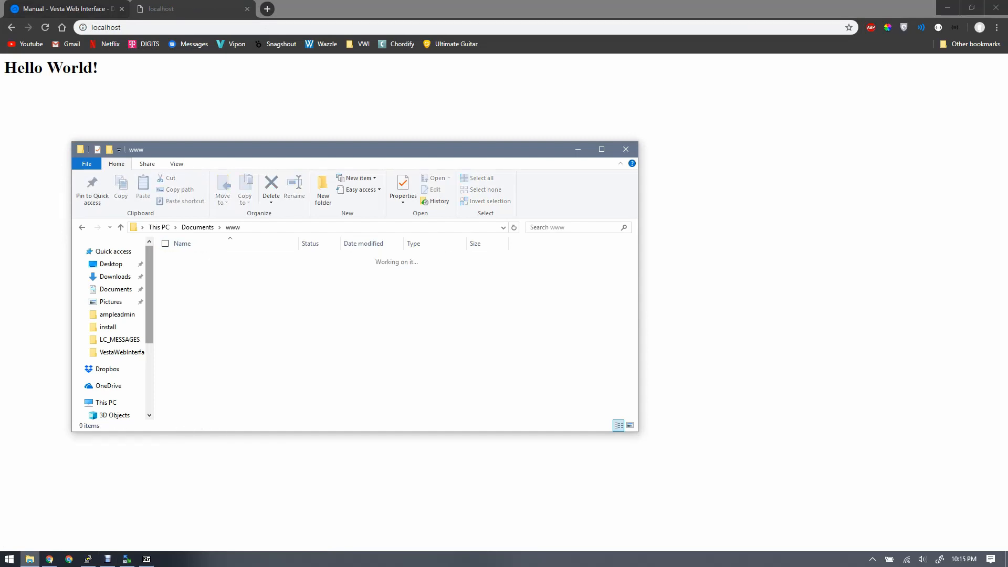
{"action": "left_click", "coordinate": [30, 559]}
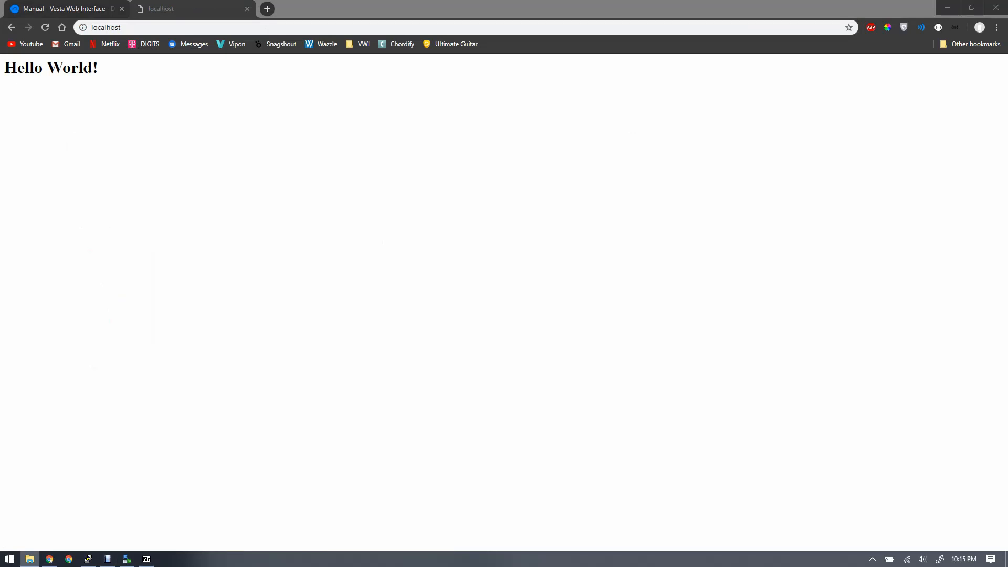
{"action": "left_click", "coordinate": [146, 559]}
{"action": "double_click", "coordinate": [544, 335]}
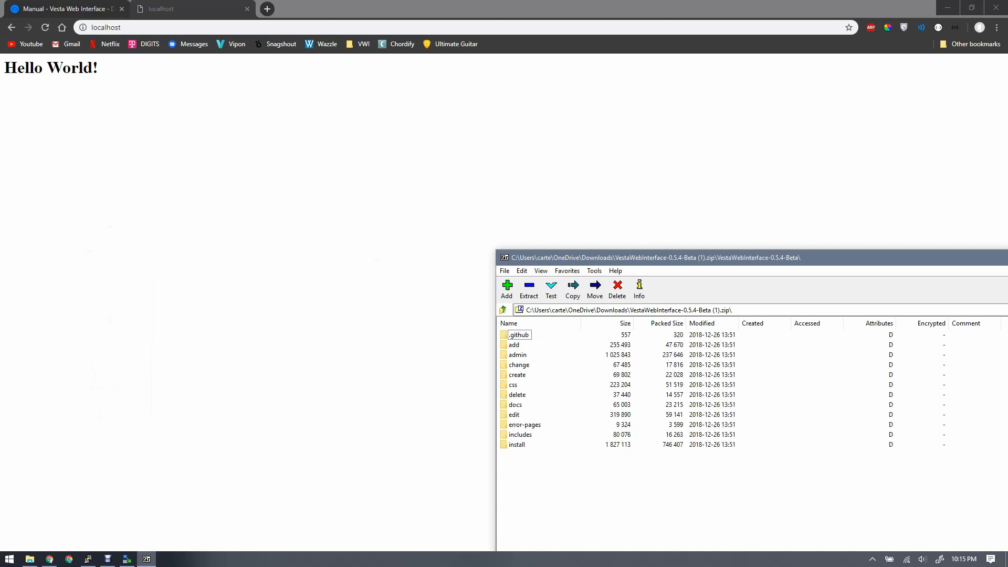
{"action": "key", "text": "ctrl+a"}
{"action": "left_click", "coordinate": [529, 290]}
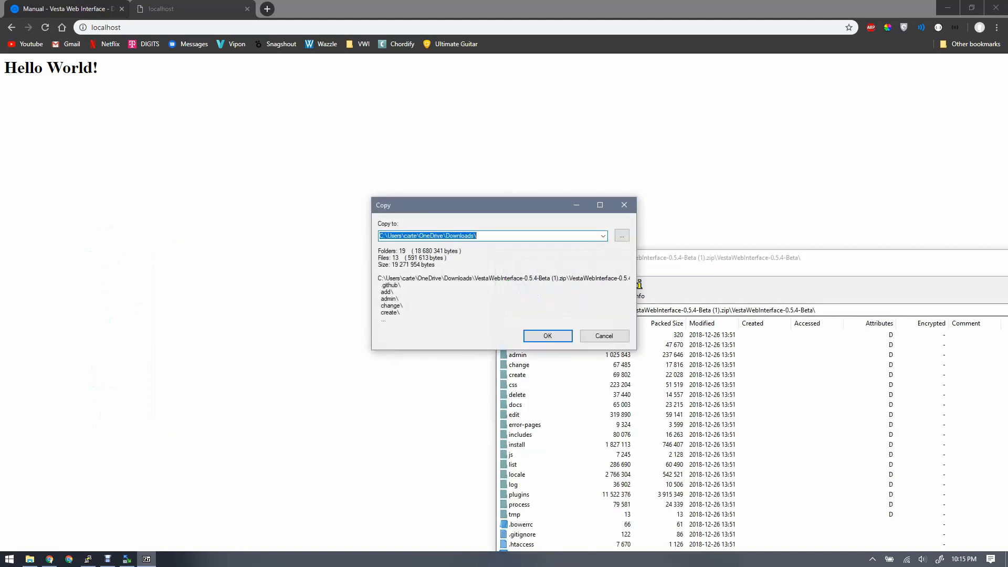
{"action": "key", "text": "Return"}
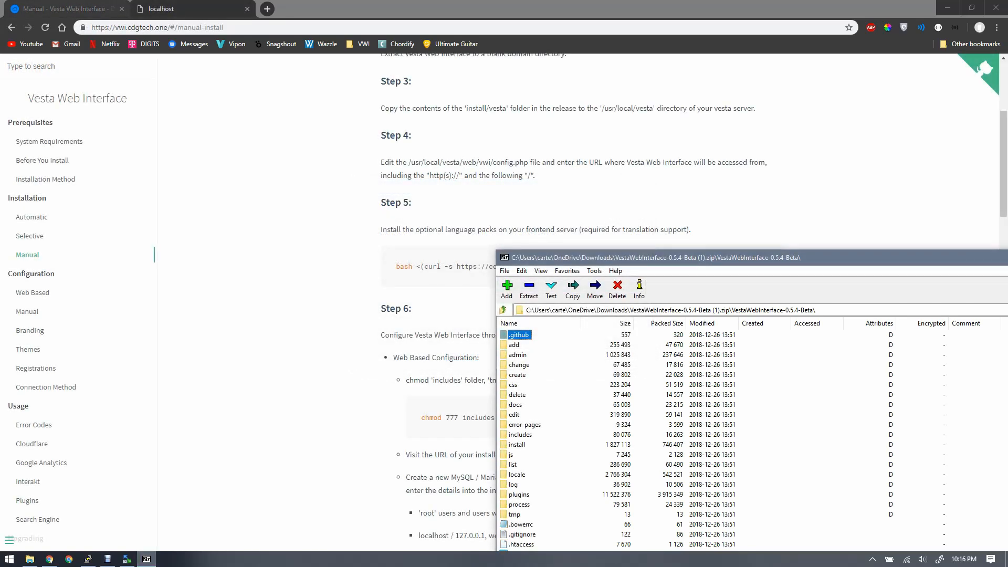
- Check the manual installation guide, switch to WinSCP and open the local www\install\vesta folder
{"action": "key", "text": "alt+Tab"}
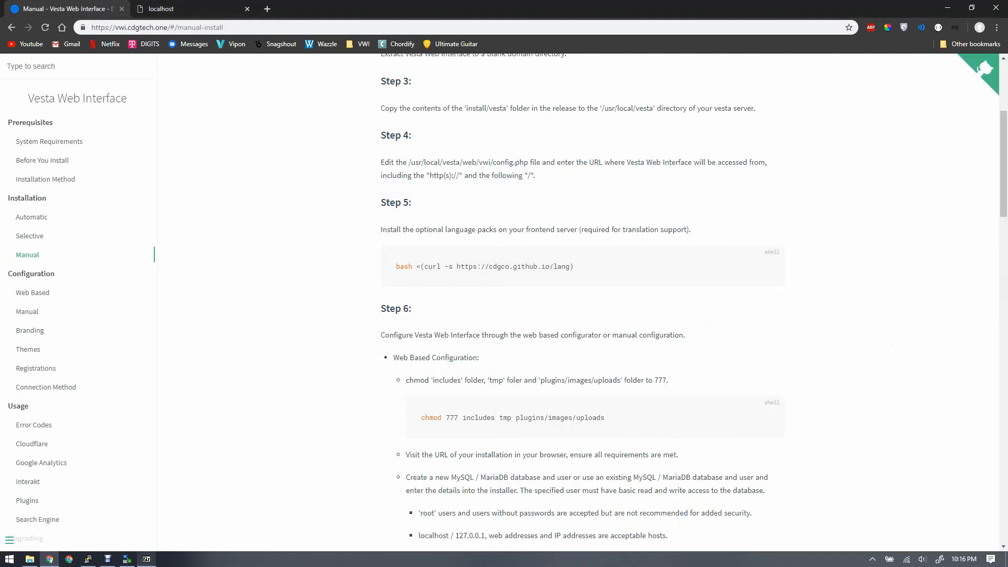
{"action": "scroll", "coordinate": [582, 302], "scroll_direction": "up", "scroll_amount": 1}
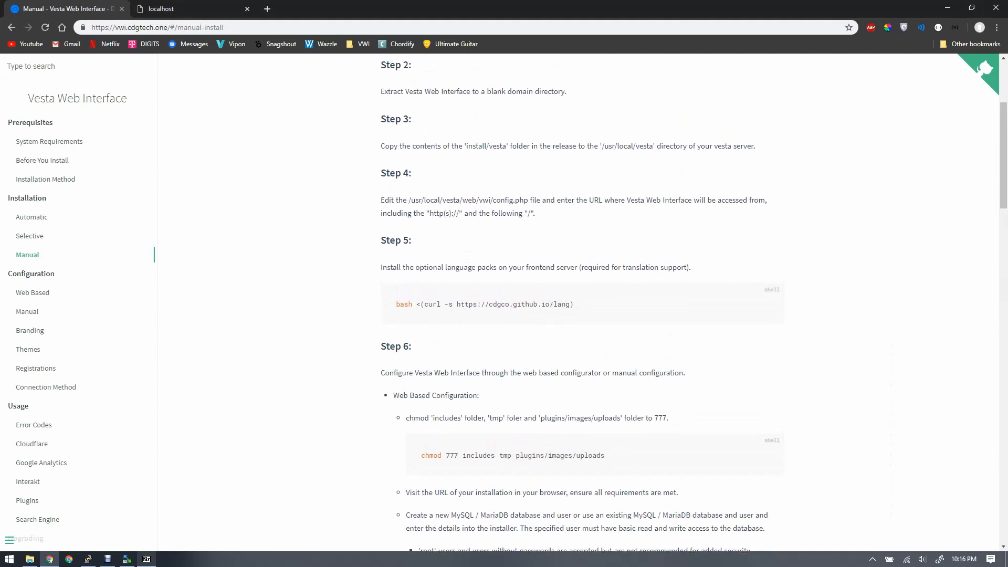
{"action": "mouse_move", "coordinate": [88, 559]}
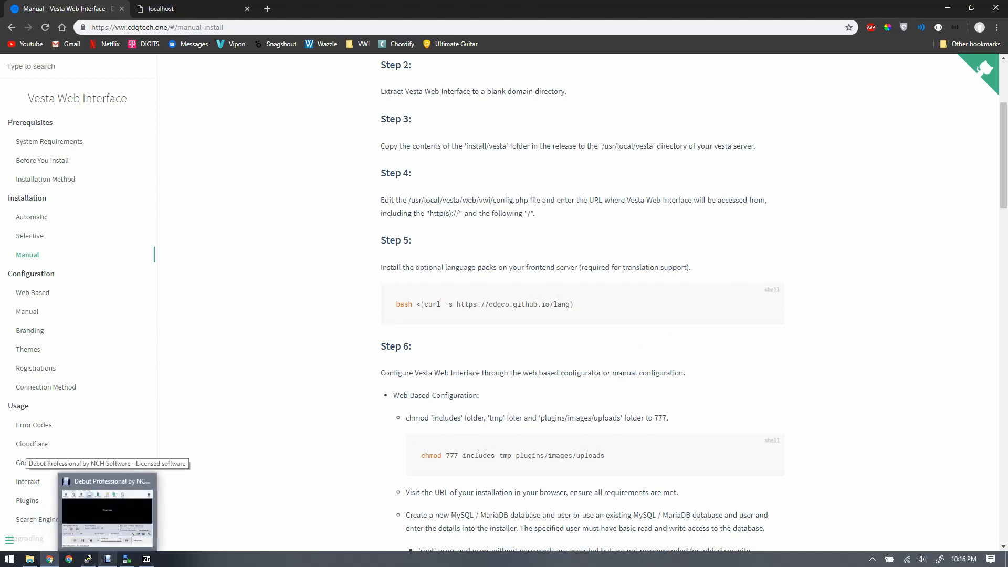
{"action": "left_click", "coordinate": [127, 559]}
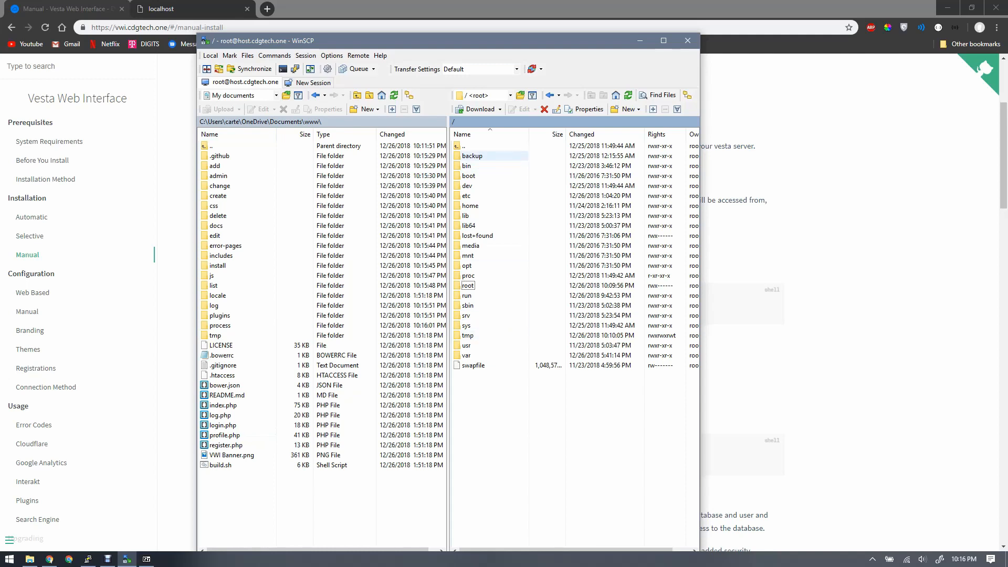
{"action": "left_click_drag", "start_coordinate": [434, 45], "coordinate": [727, 244]}
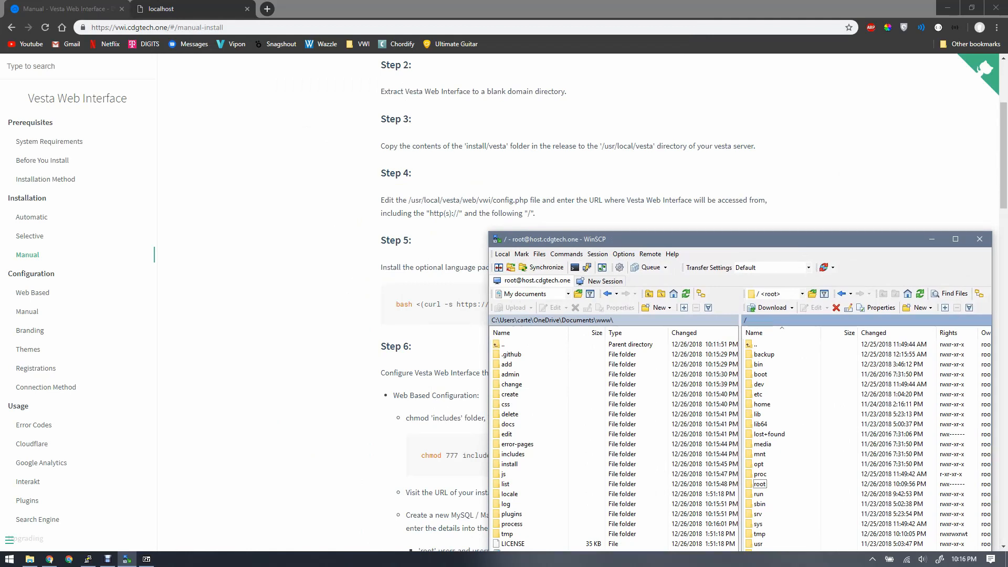
{"action": "left_click_drag", "start_coordinate": [699, 240], "coordinate": [511, 39]}
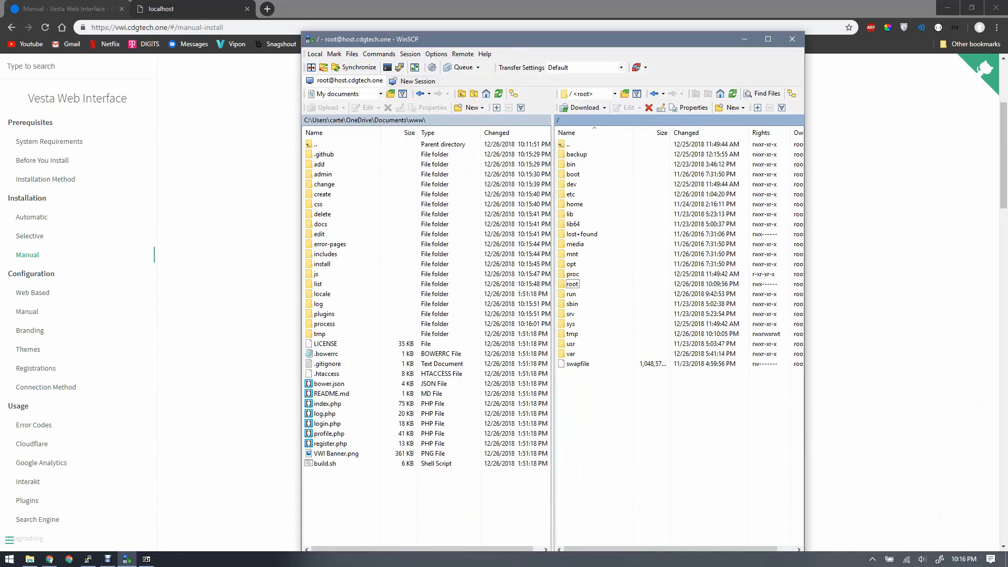
{"action": "double_click", "coordinate": [322, 264]}
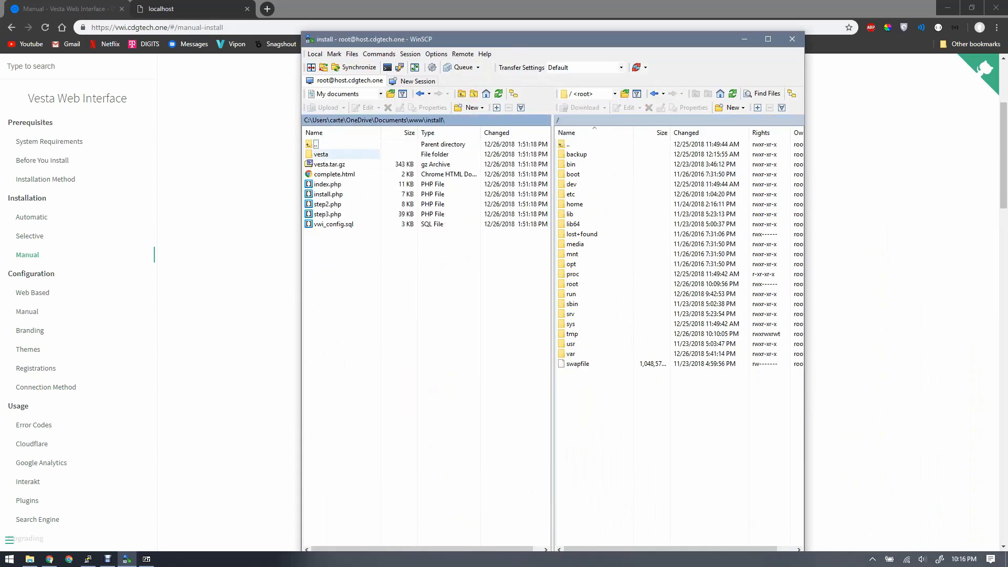
{"action": "double_click", "coordinate": [321, 154]}
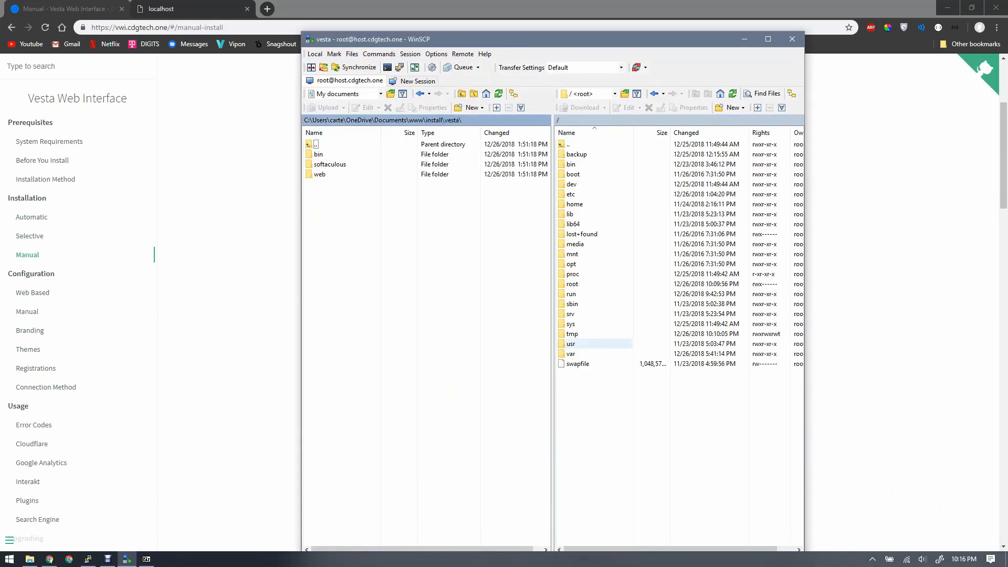
- Open the /usr/local/vesta directory on the remote server
{"action": "left_click", "coordinate": [571, 344]}
{"action": "double_click", "coordinate": [571, 344]}
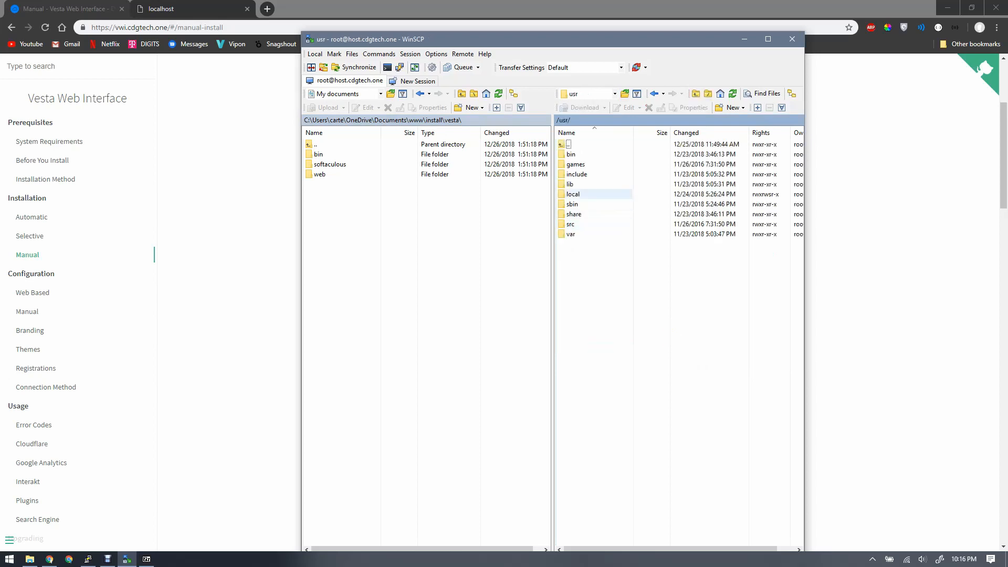
{"action": "left_click", "coordinate": [573, 194]}
{"action": "double_click", "coordinate": [573, 195]}
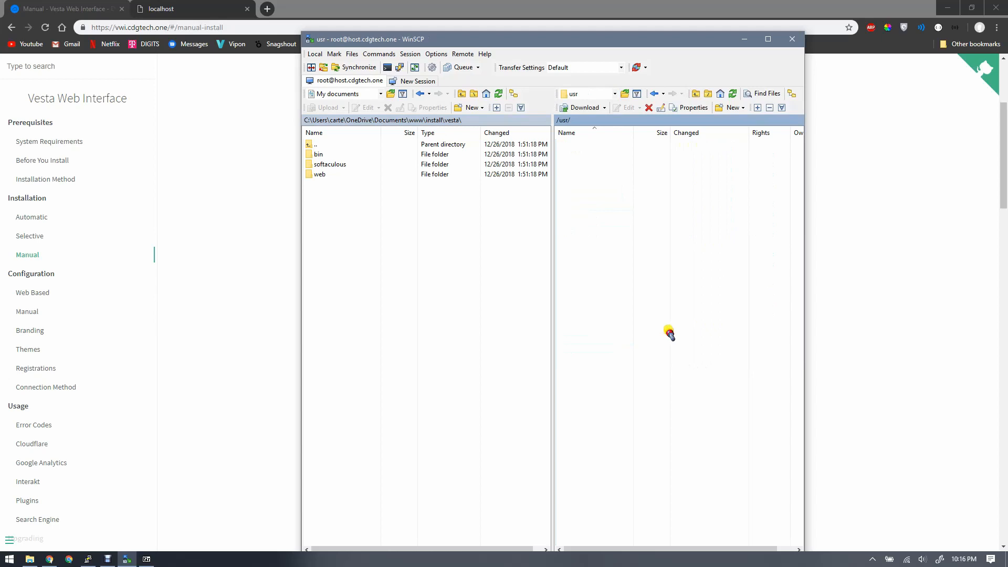
{"action": "double_click", "coordinate": [574, 254]}
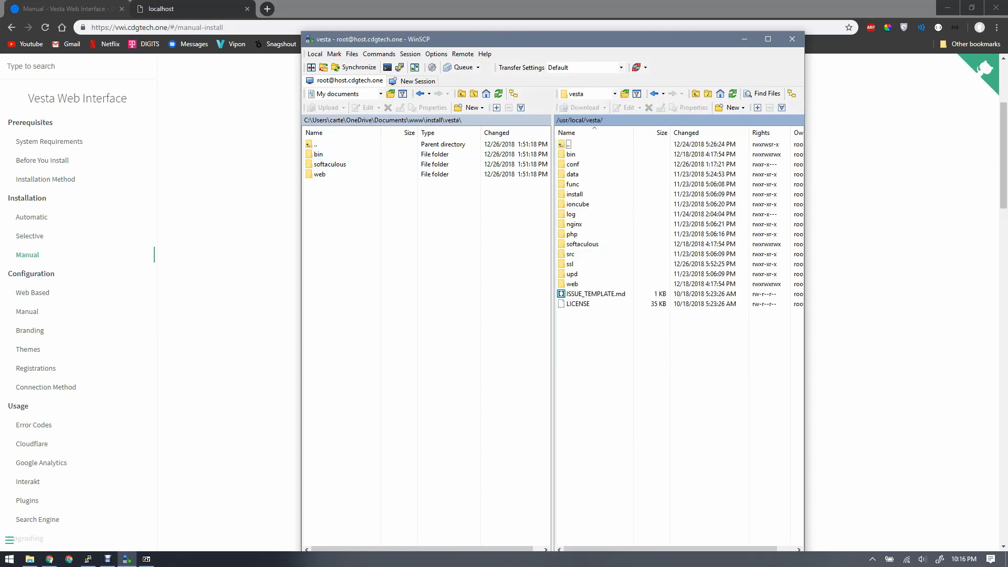
- Upload the local bin, softaculous and web folders to /usr/local/vesta, overwriting all existing files without further confirmation
{"action": "left_click_drag", "start_coordinate": [333, 190], "coordinate": [317, 153]}
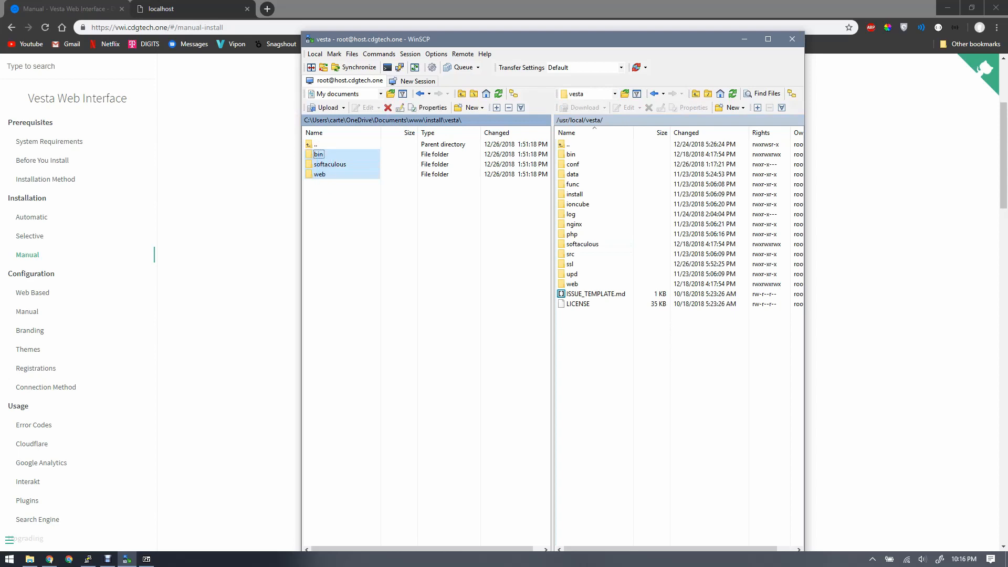
{"action": "key", "text": "F5"}
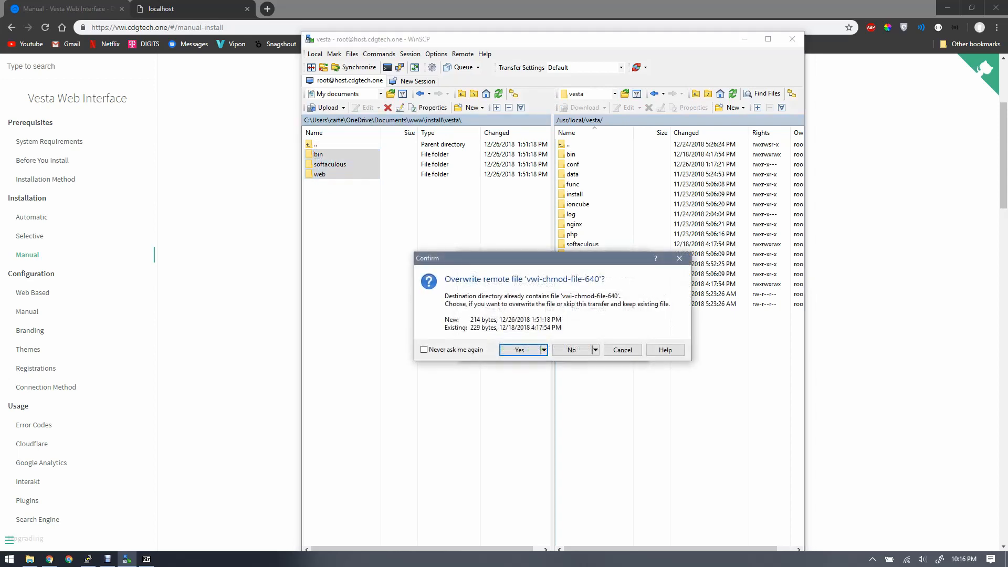
{"action": "left_click", "coordinate": [424, 350]}
{"action": "left_click", "coordinate": [519, 350]}
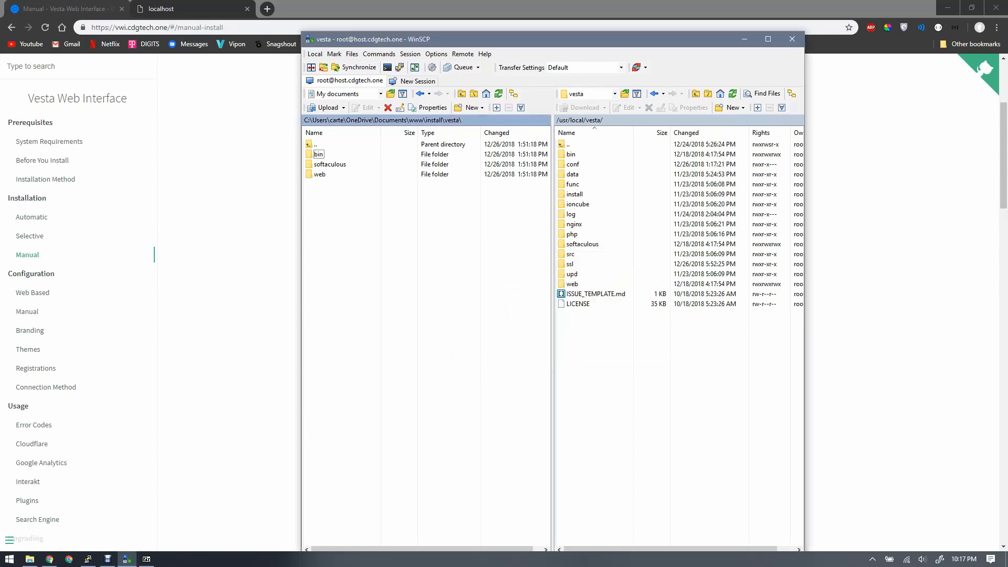
- Check the next manual installation step in the browser, return to WinSCP and open the remote /usr/local/vesta/web/vwi folder
{"action": "key", "text": "alt+Tab"}
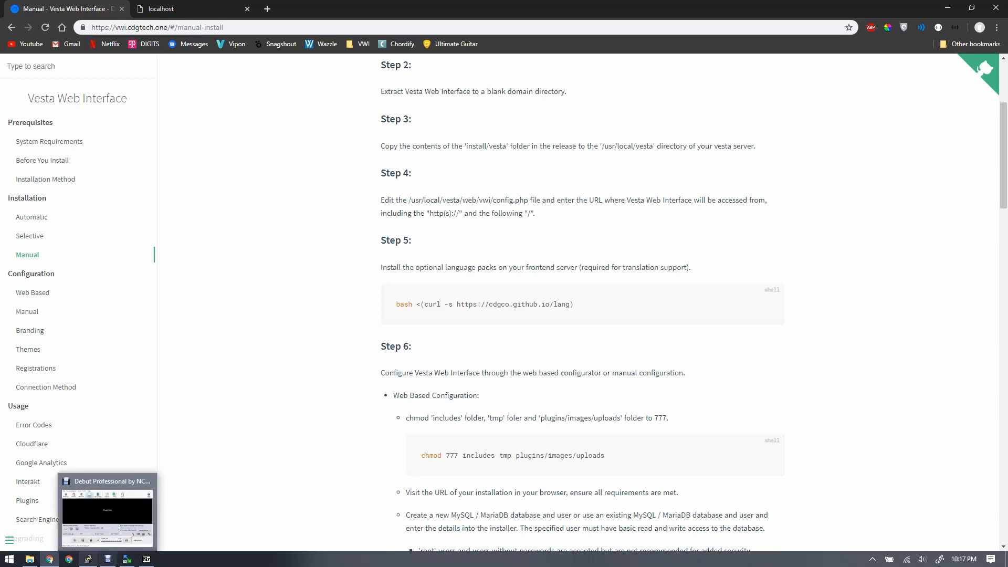
{"action": "mouse_move", "coordinate": [87, 559]}
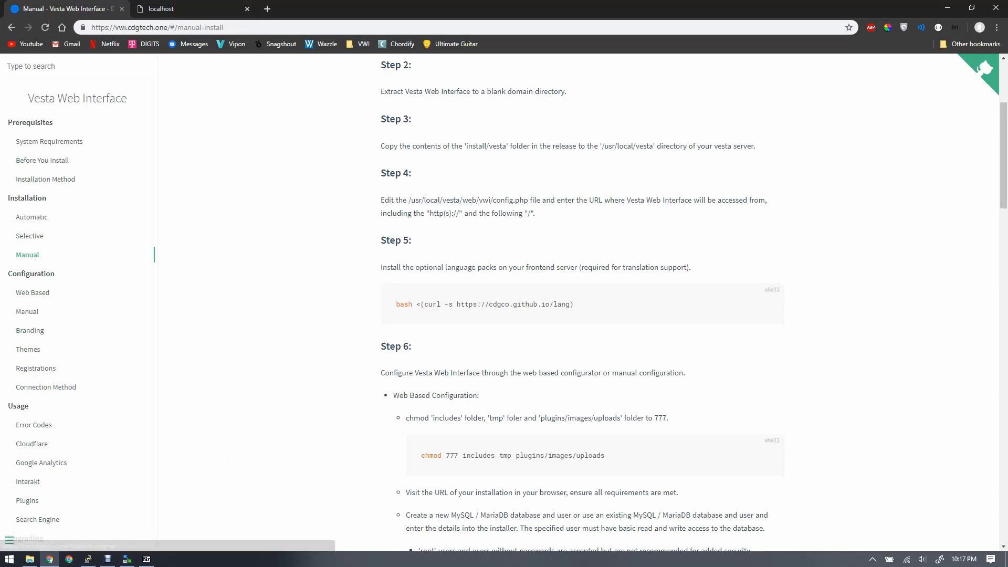
{"action": "left_click", "coordinate": [127, 559]}
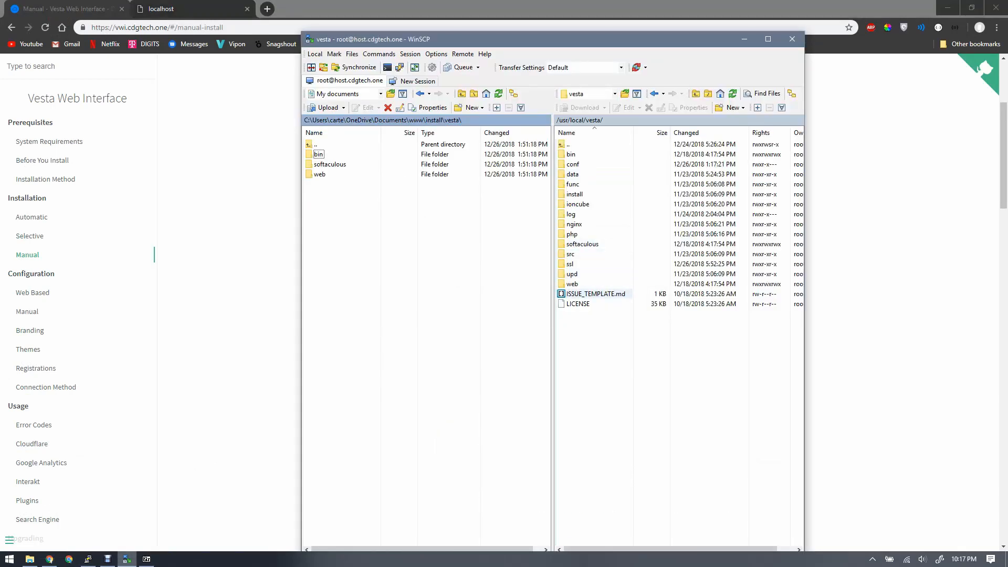
{"action": "left_click_drag", "start_coordinate": [585, 41], "coordinate": [588, 245]}
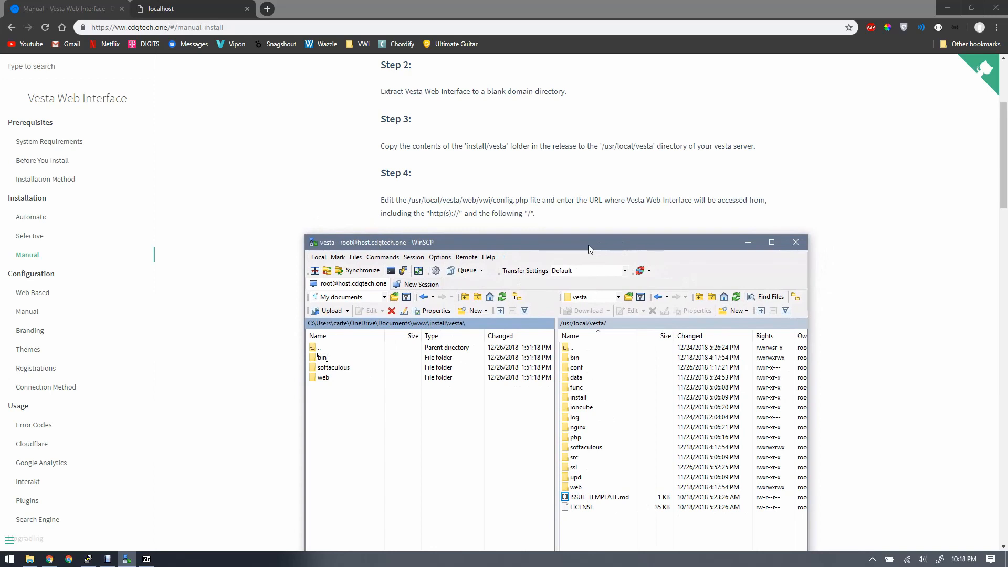
{"action": "left_click_drag", "start_coordinate": [588, 245], "coordinate": [362, 90]}
{"action": "double_click", "coordinate": [351, 333]}
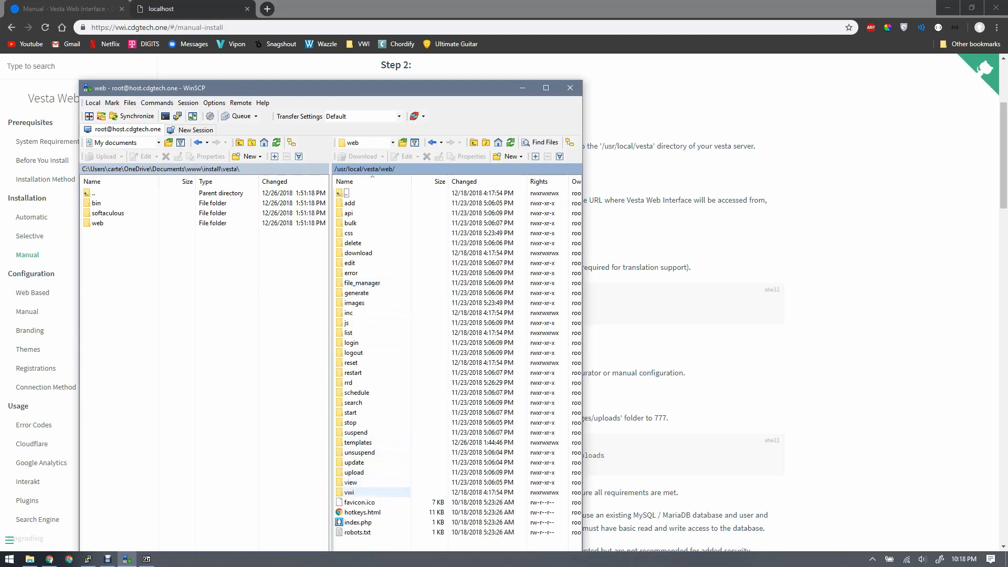
{"action": "double_click", "coordinate": [351, 492]}
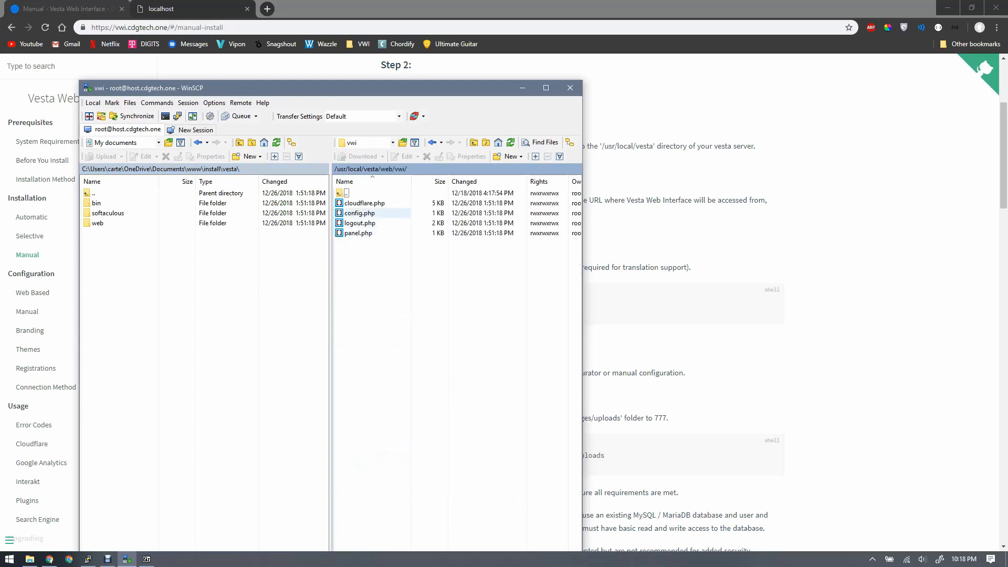
{"action": "double_click", "coordinate": [360, 214]}
{"action": "right_click", "coordinate": [365, 214]}
{"action": "left_click", "coordinate": [388, 232]}
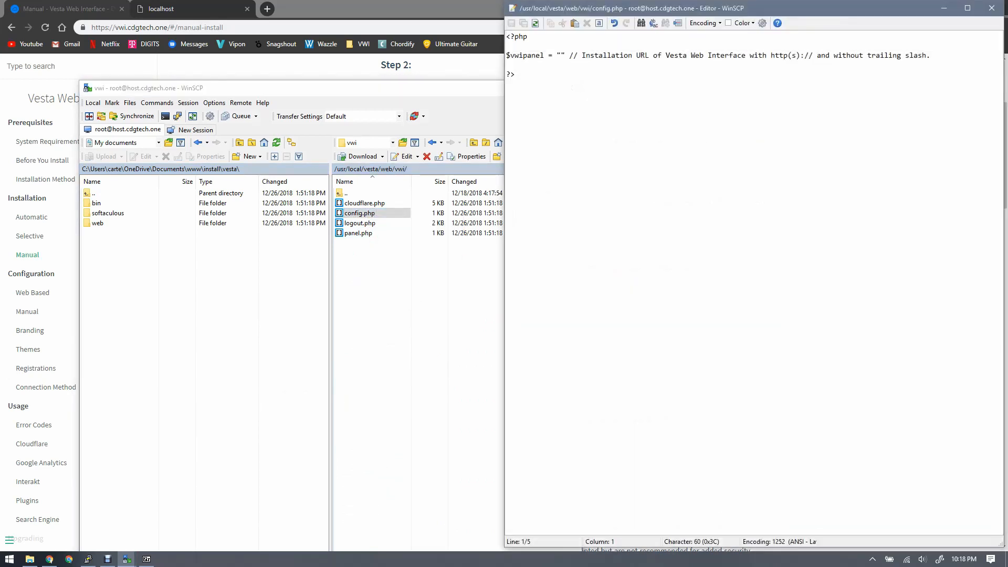
{"action": "left_click_drag", "start_coordinate": [655, 9], "coordinate": [405, 219]}
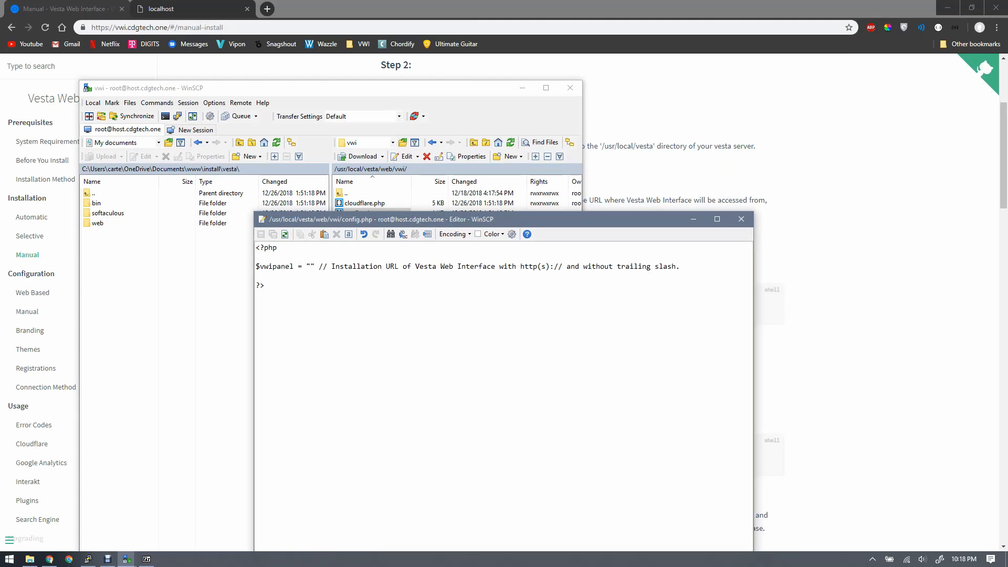
{"action": "type", "text": "http://loc"}
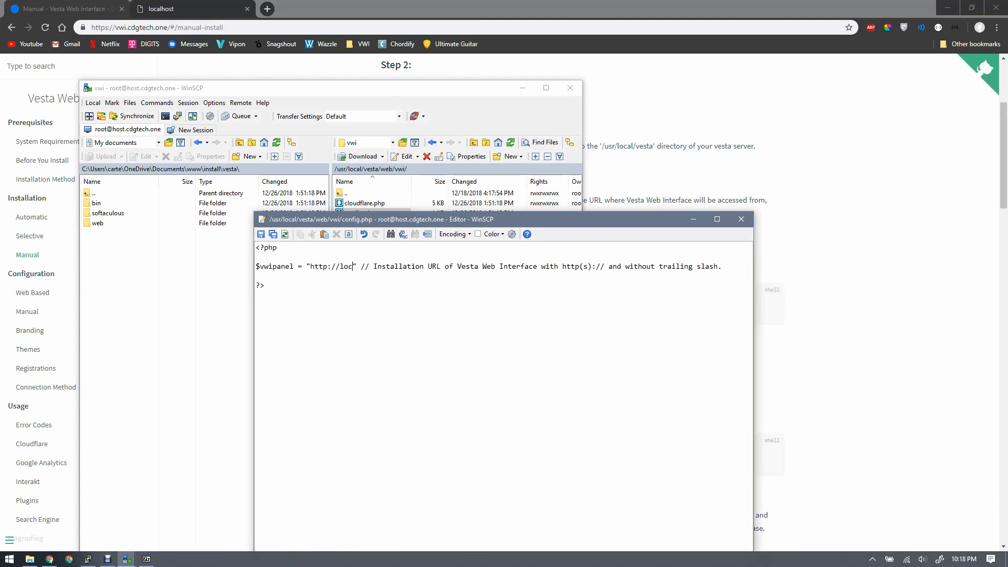
{"action": "type", "text": "alhost"}
{"action": "key", "text": "ctrl+s"}
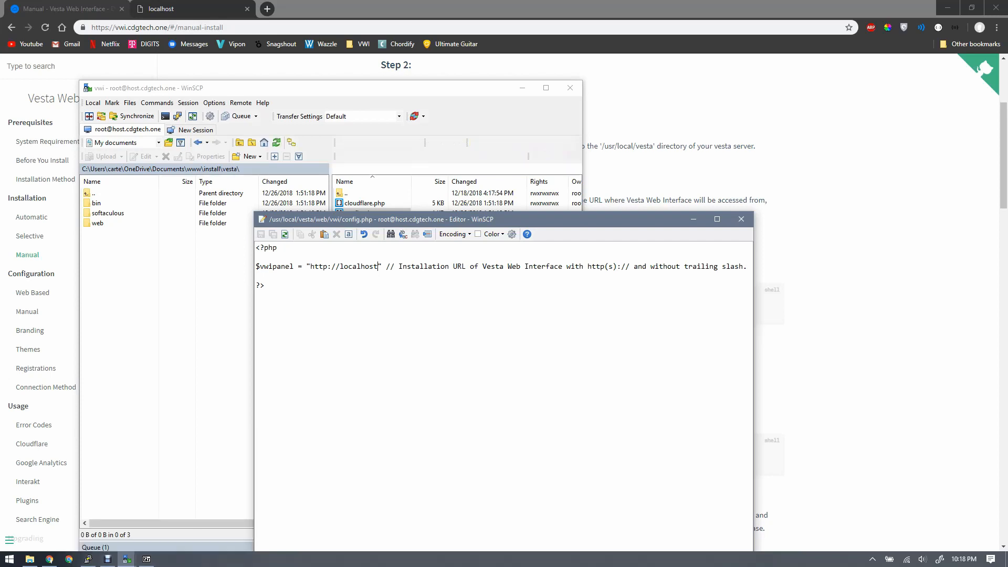
{"action": "key", "text": "Escape"}
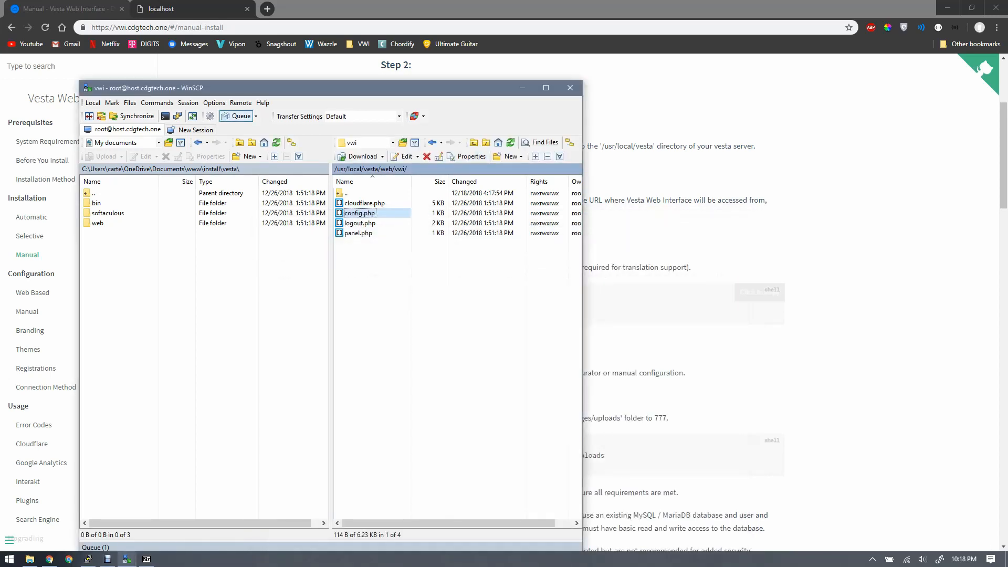
{"action": "left_click", "coordinate": [682, 336]}
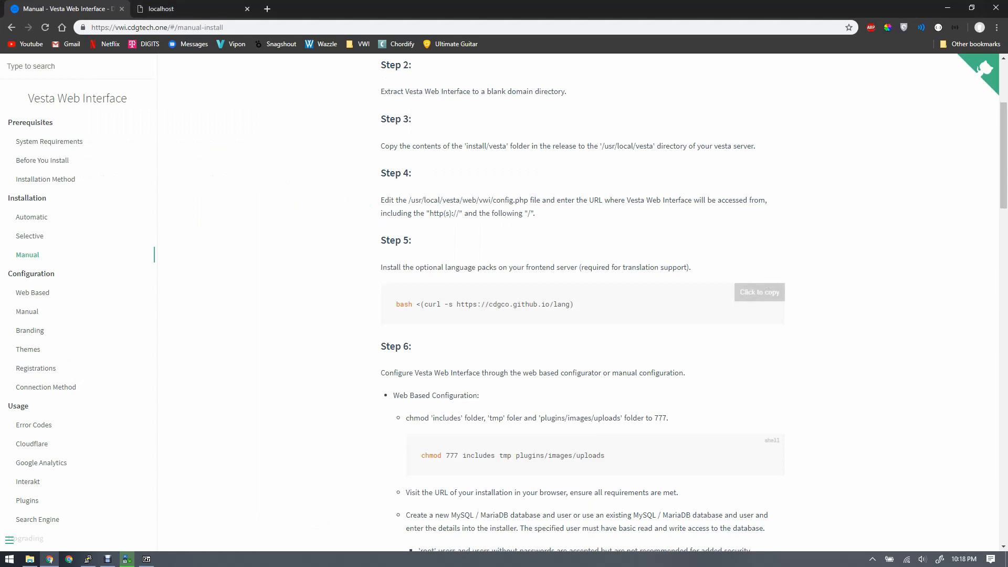
{"action": "left_click", "coordinate": [760, 292]}
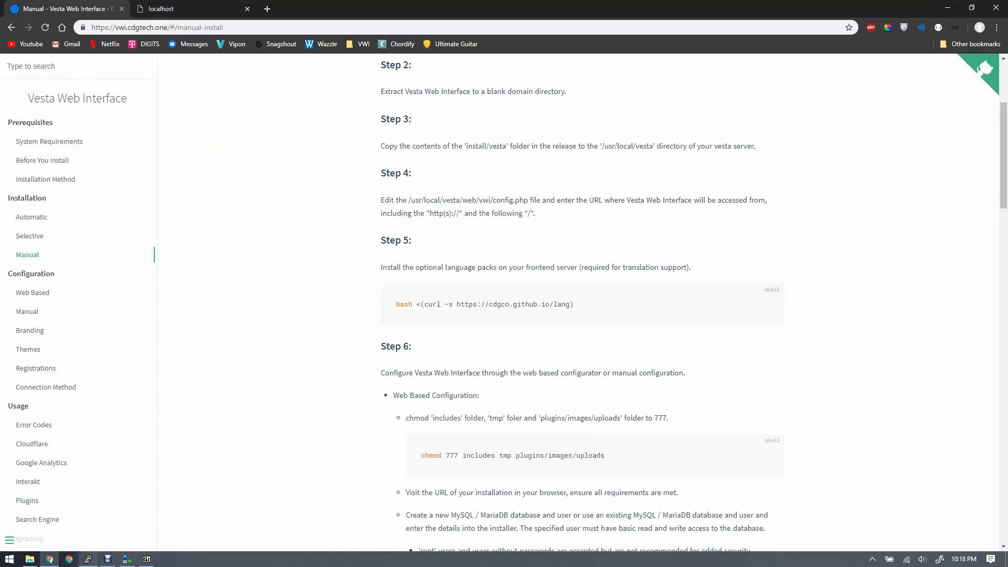
{"action": "left_click", "coordinate": [88, 558]}
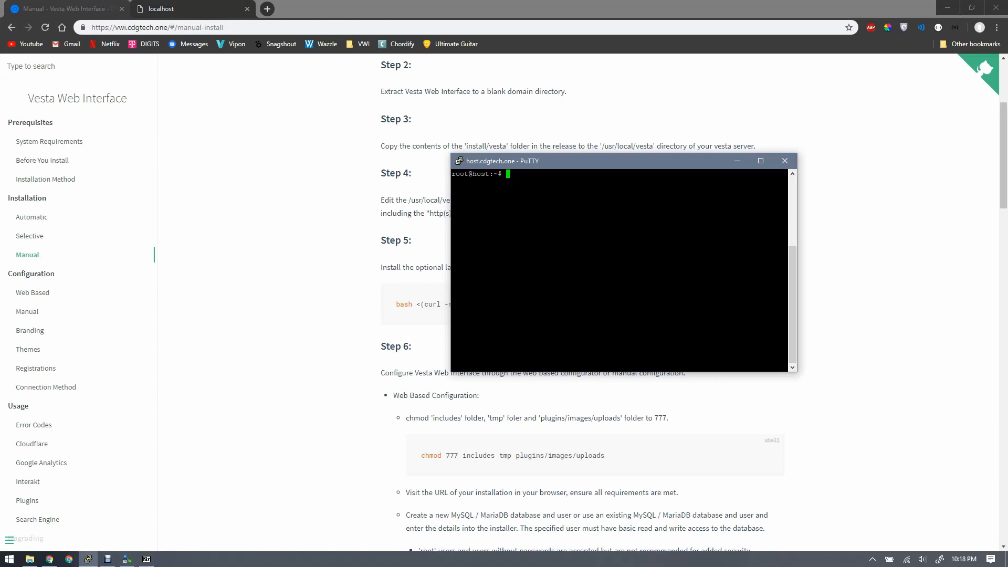
{"action": "left_click_drag", "start_coordinate": [528, 161], "coordinate": [642, 158]}
{"action": "right_click", "coordinate": [643, 210]}
{"action": "key", "text": "Return"}
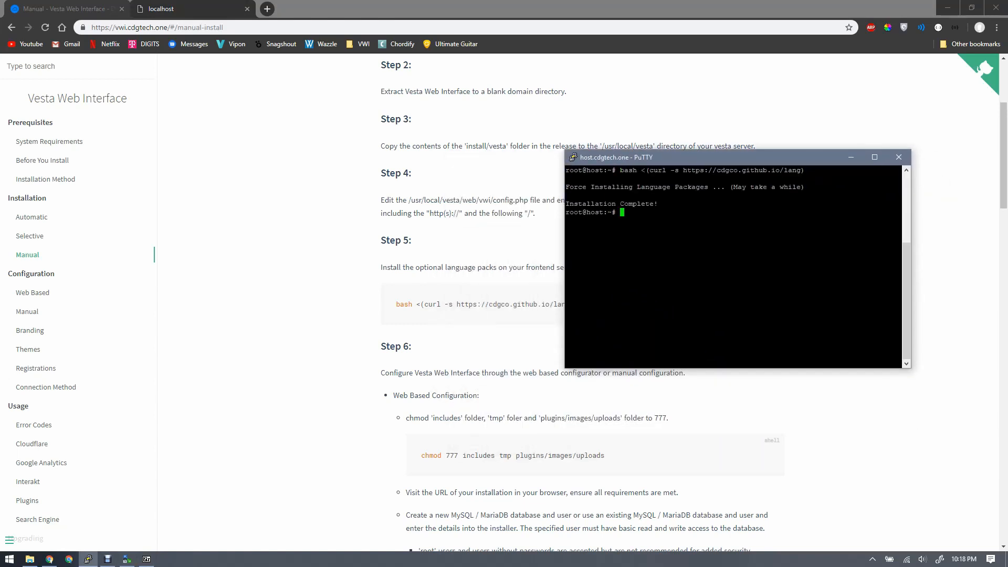
- Return to the browser and reload the localhost page to start the Vesta Web Interface installer
{"action": "key", "text": "alt+Tab"}
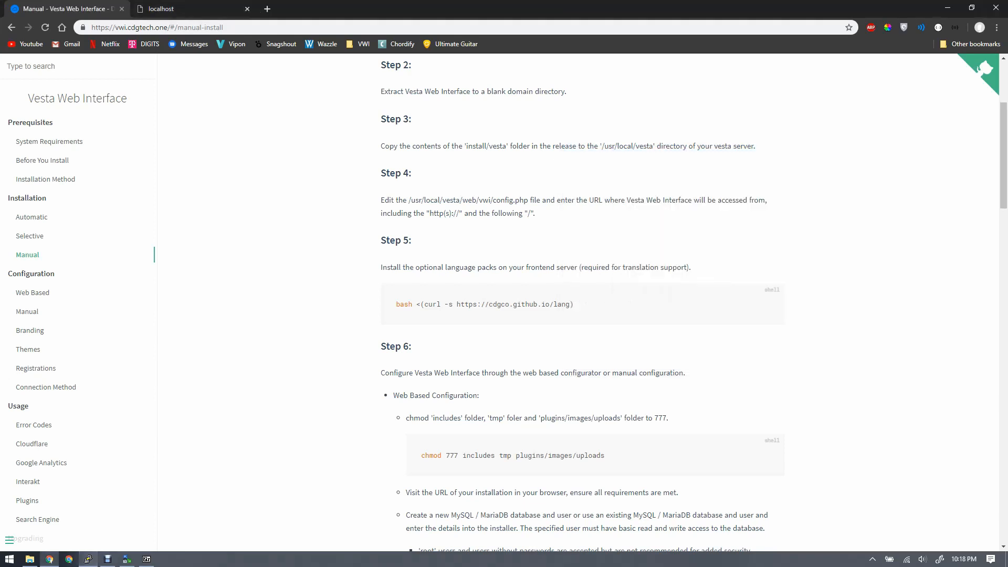
{"action": "key", "text": "ctrl+Tab"}
{"action": "key", "text": "ctrl+l"}
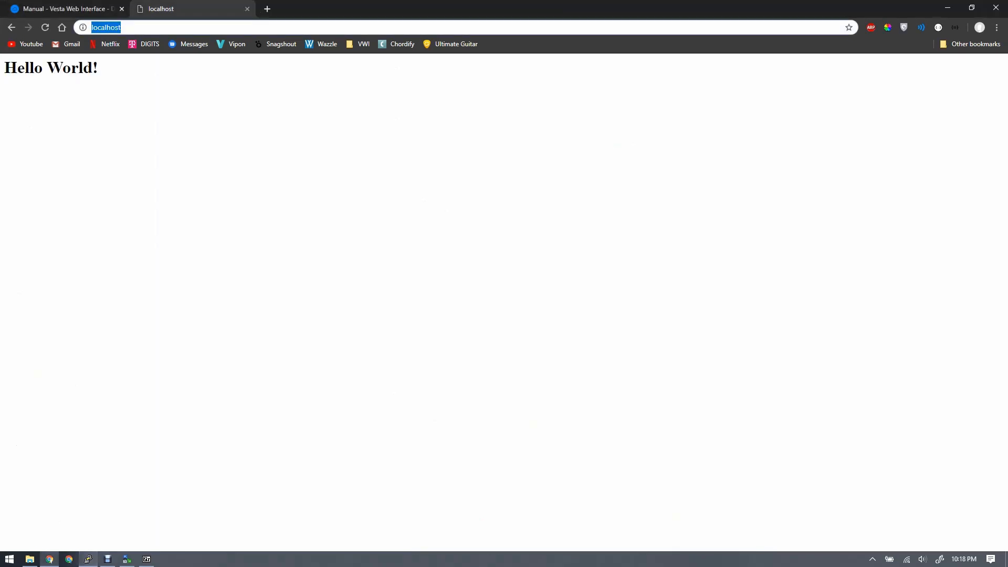
{"action": "key", "text": "Return"}
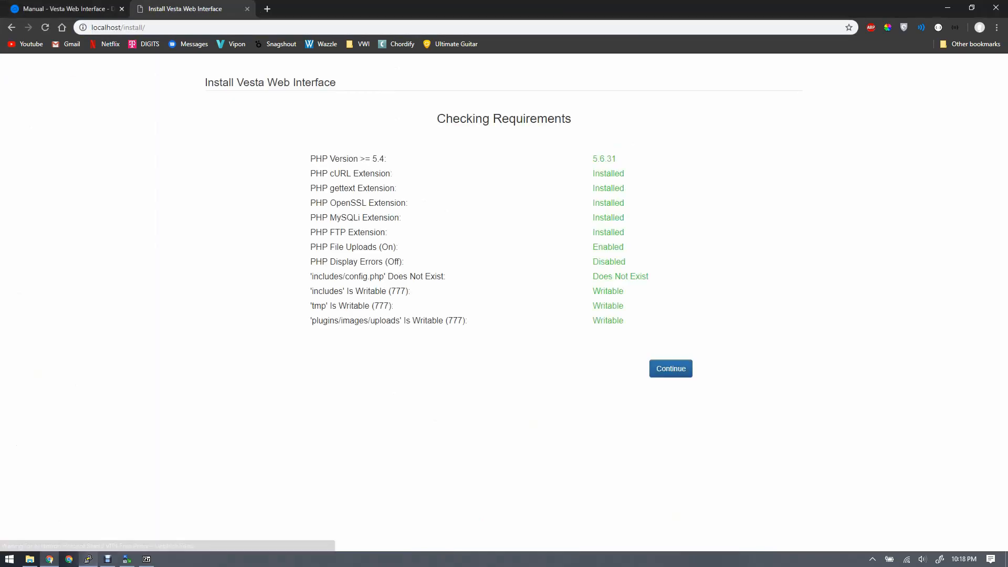